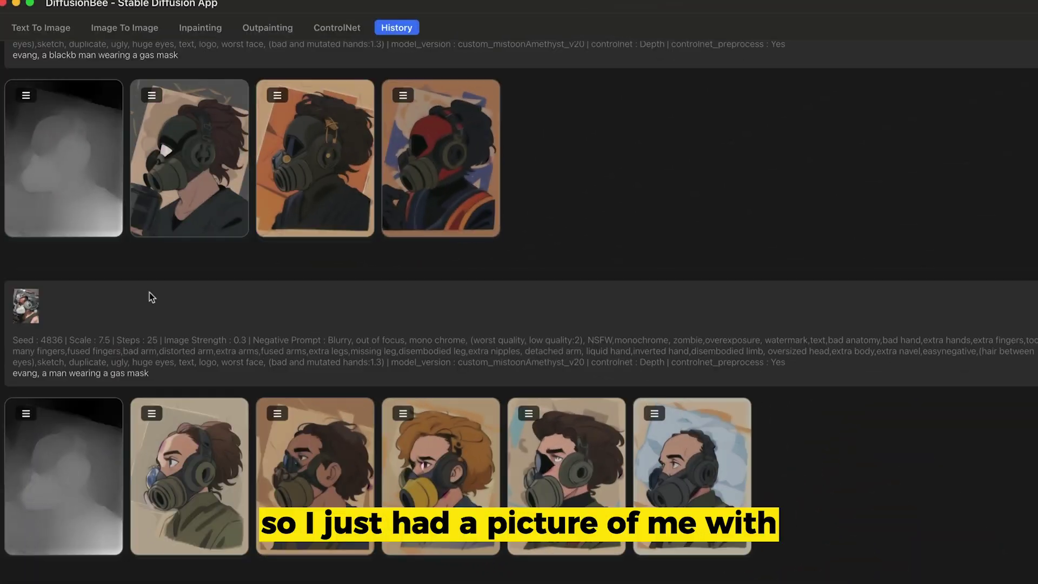
Scroll through the fishing Body Pose and Depth entries in the History list
scroll(149, 292, "down", 3)
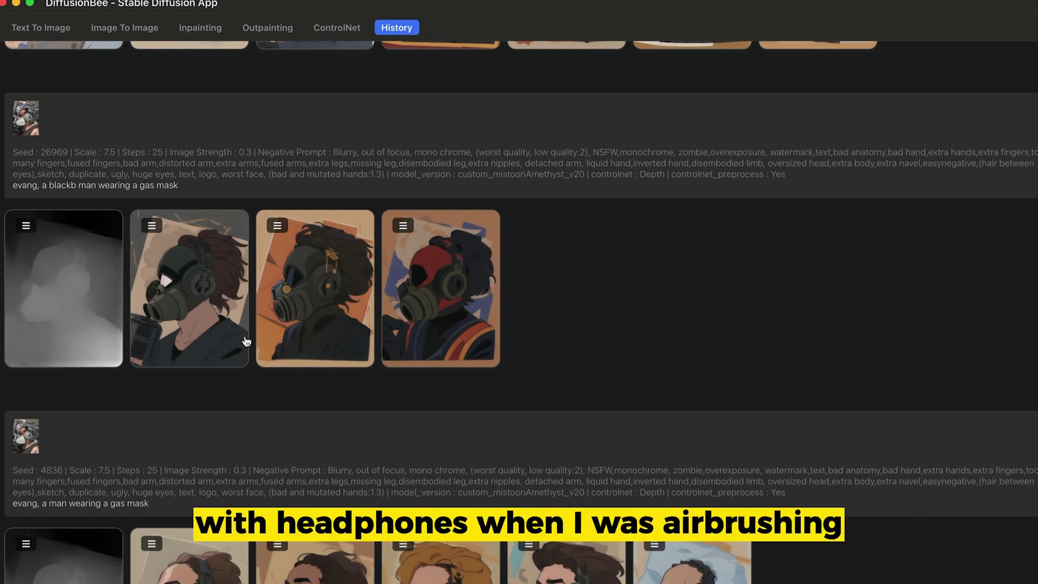
scroll(246, 341, "down", 3)
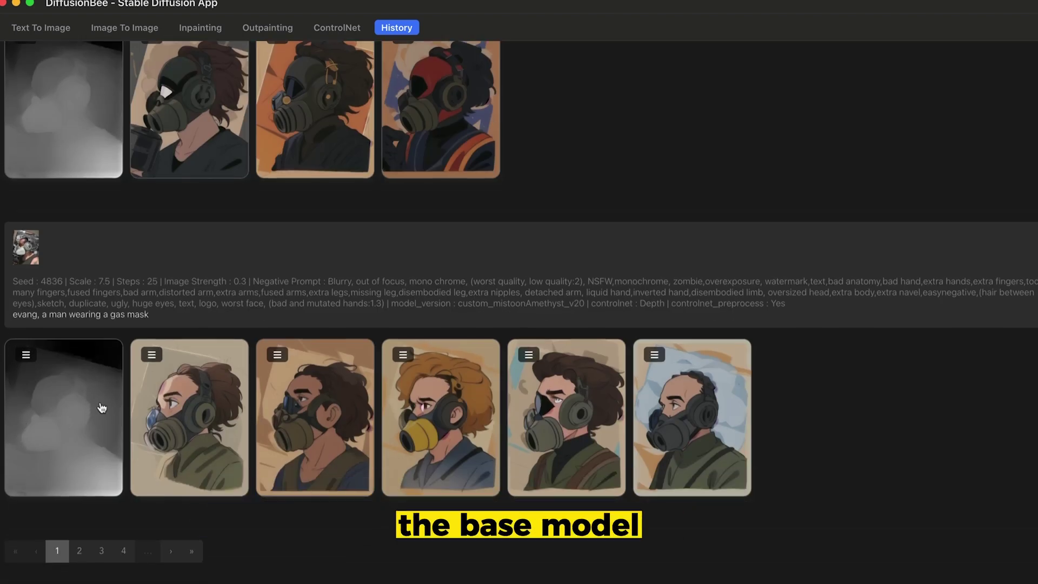
scroll(102, 408, "up", 8)
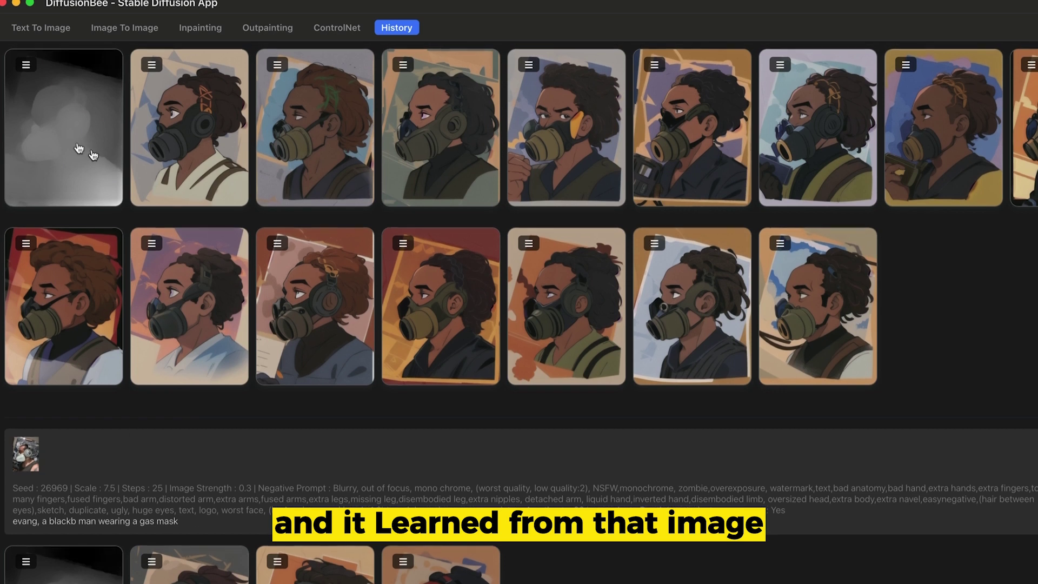
scroll(378, 368, "up", 8)
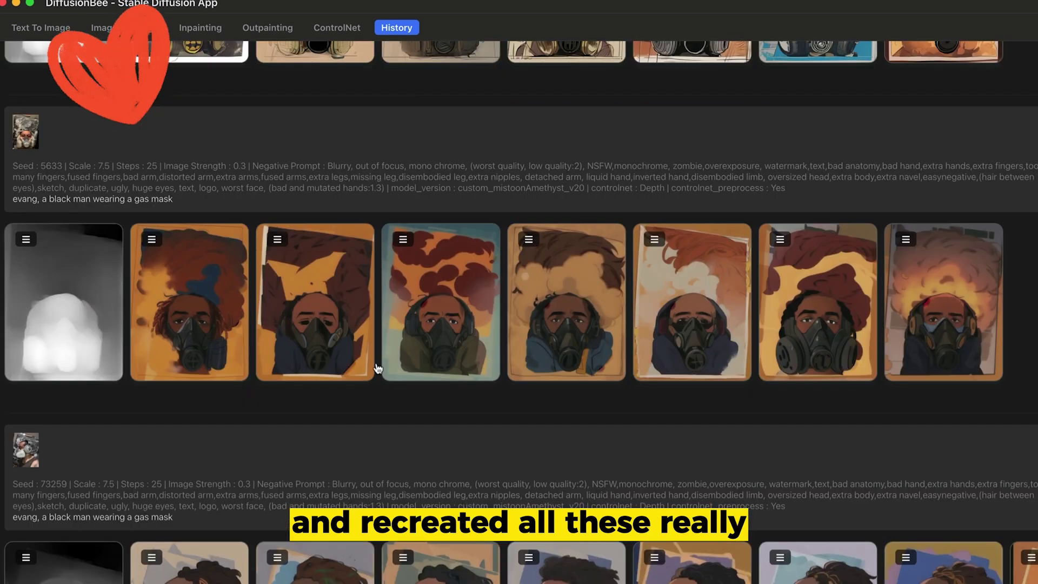
scroll(109, 310, "up", 4)
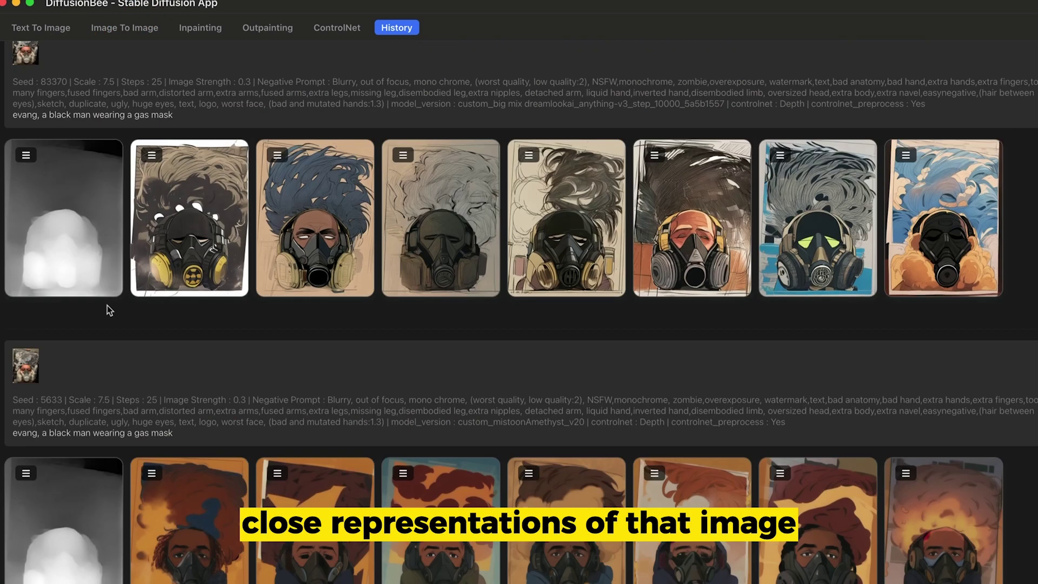
scroll(110, 310, "up", 8)
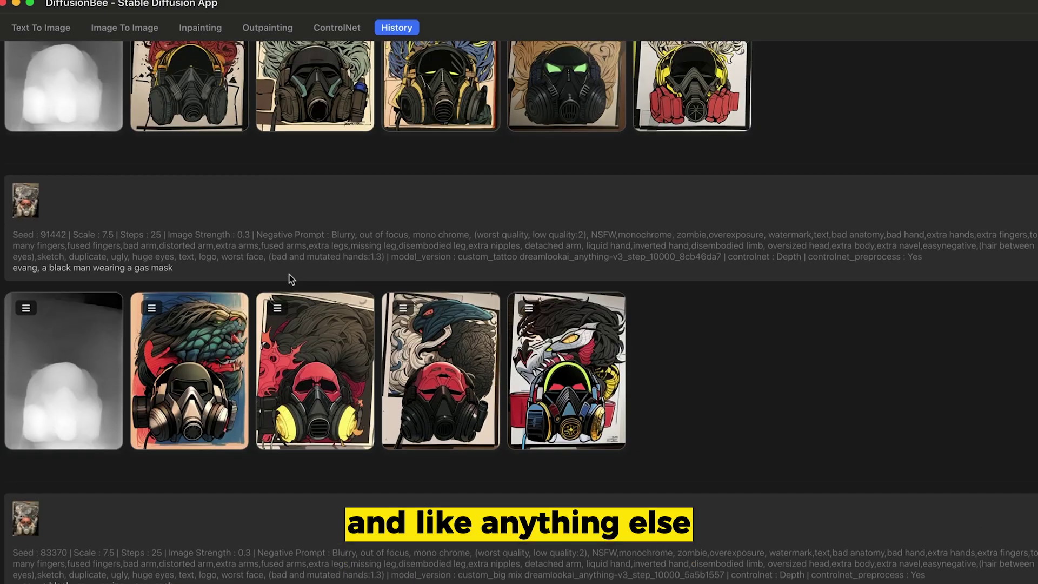
scroll(304, 226, "up", 15)
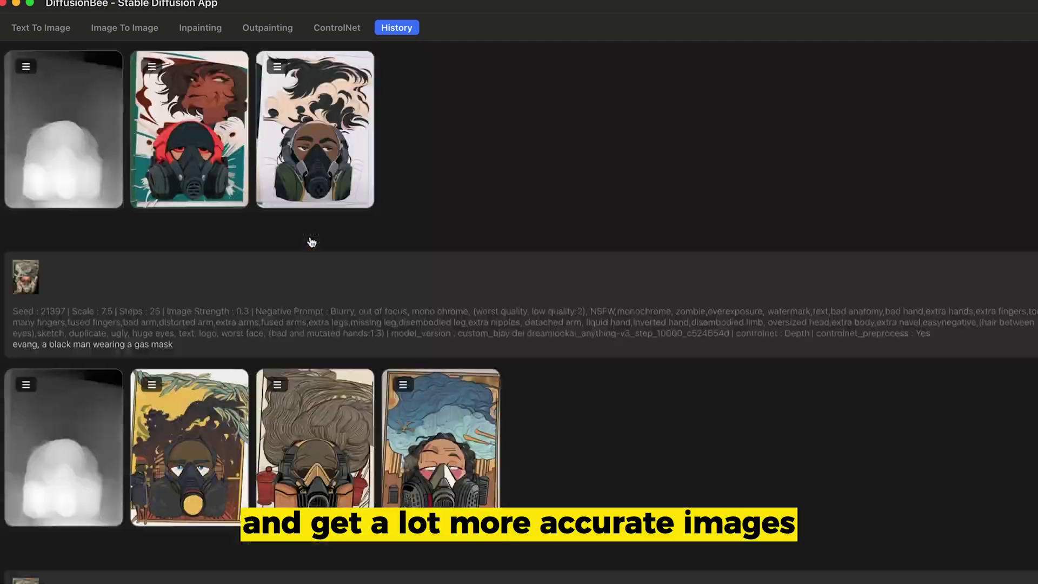
scroll(312, 241, "up", 20)
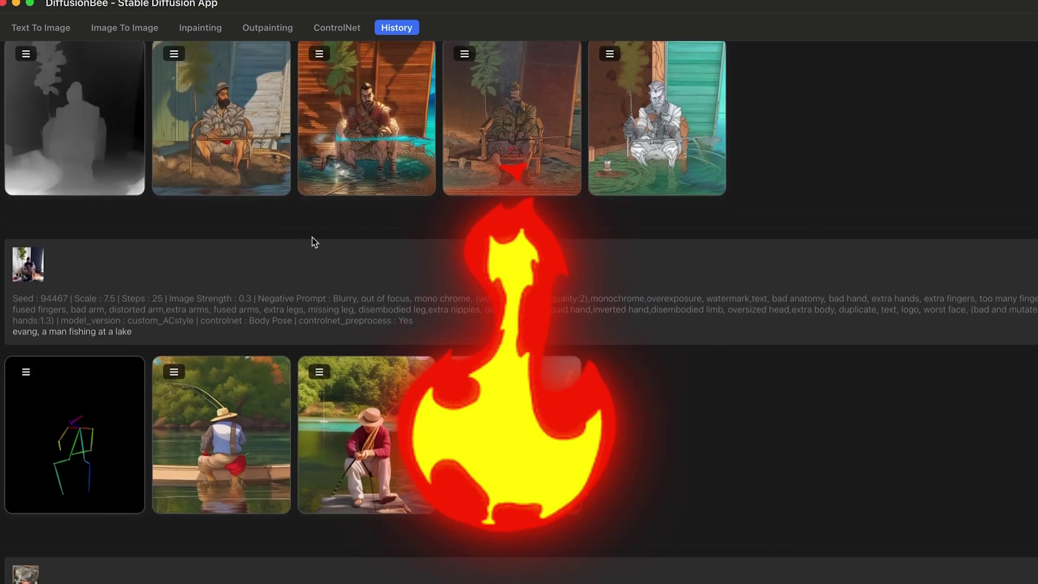
scroll(313, 238, "up", 2)
scroll(268, 300, "down", 3)
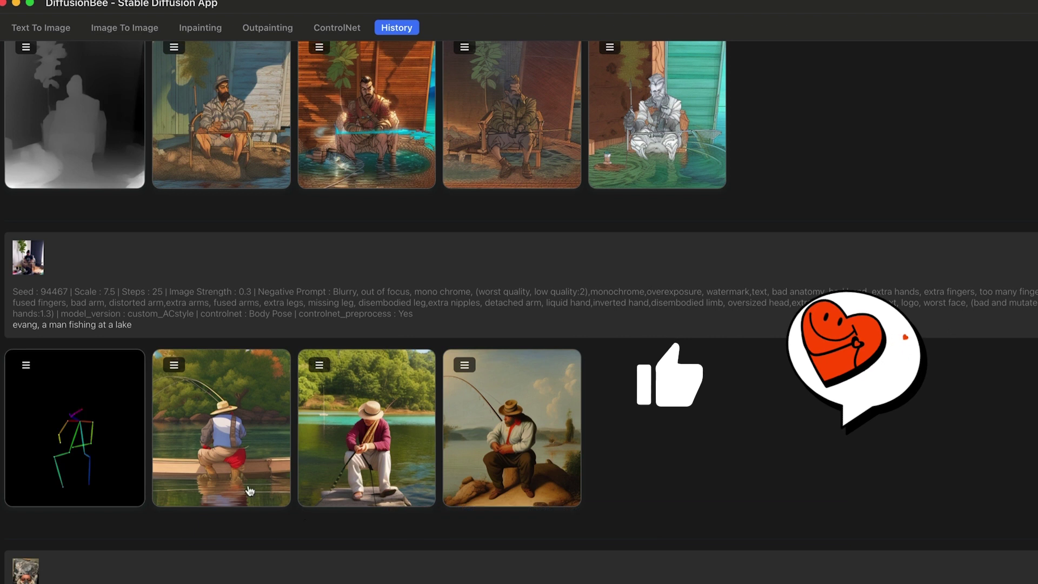
scroll(443, 440, "up", 1)
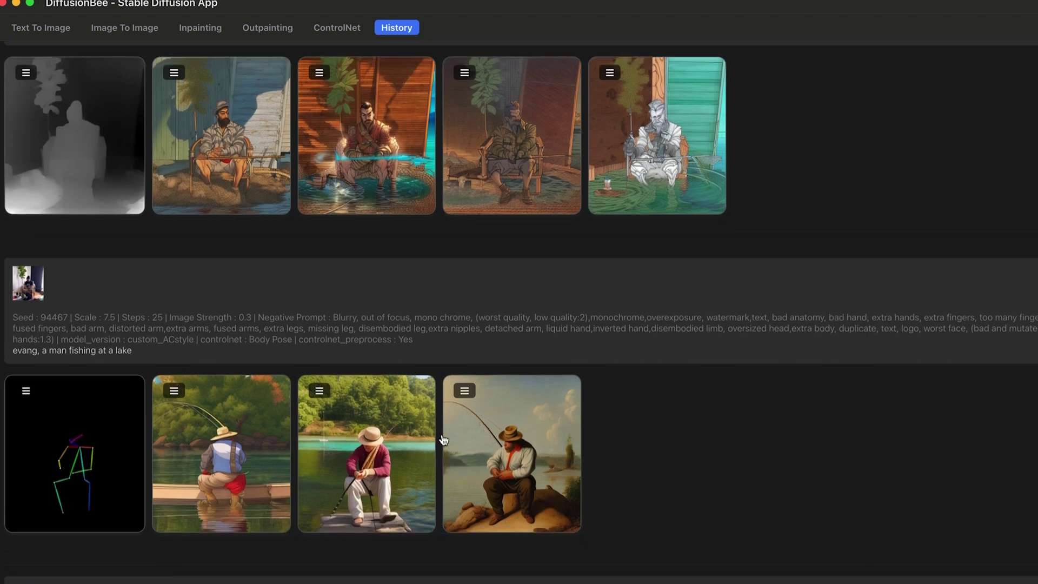
scroll(443, 440, "up", 5)
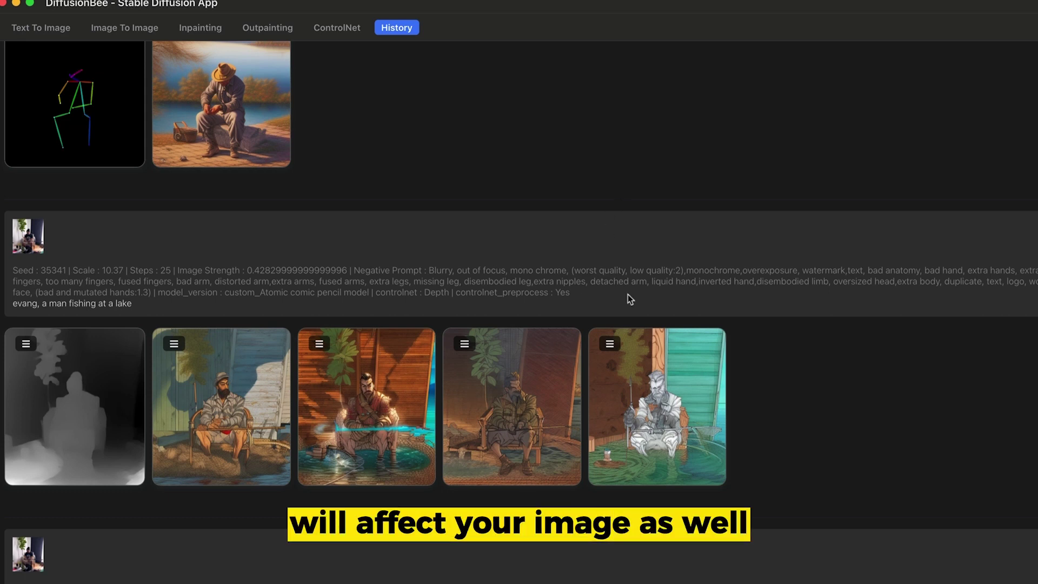
scroll(273, 411, "up", 2)
scroll(274, 397, "up", 1)
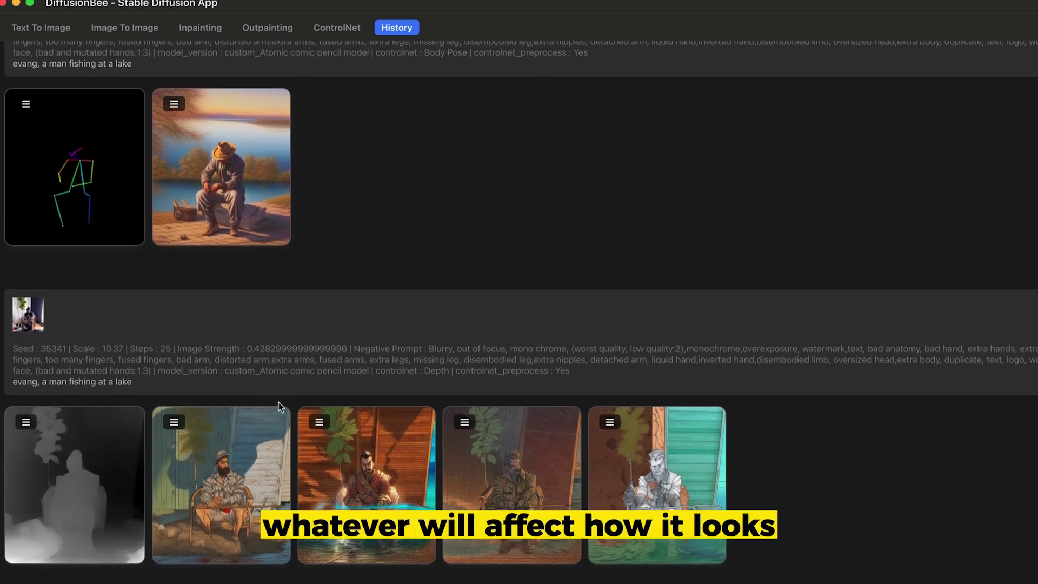
scroll(458, 398, "up", 1)
scroll(314, 391, "up", 8)
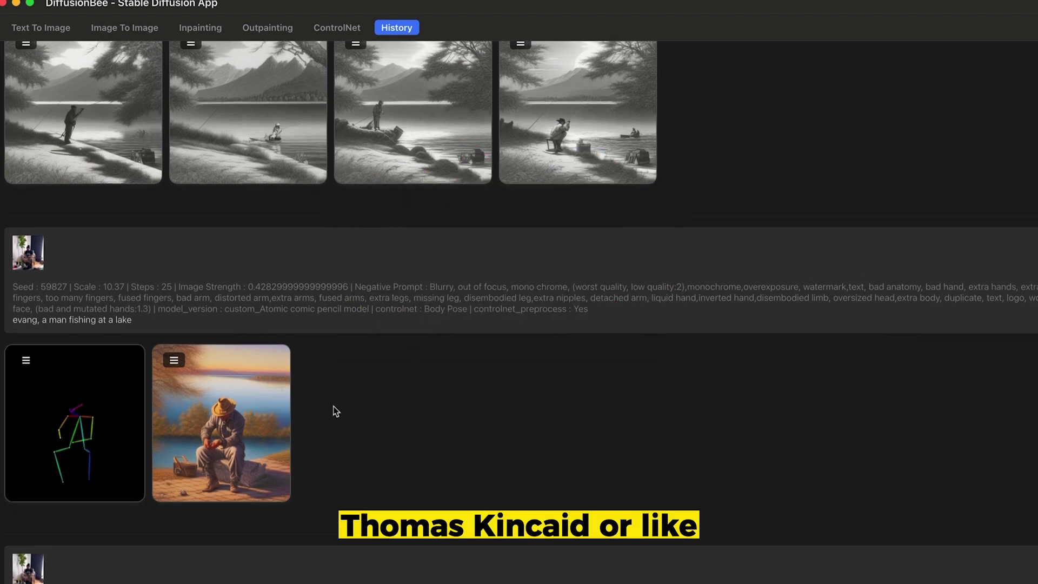
scroll(334, 410, "up", 1)
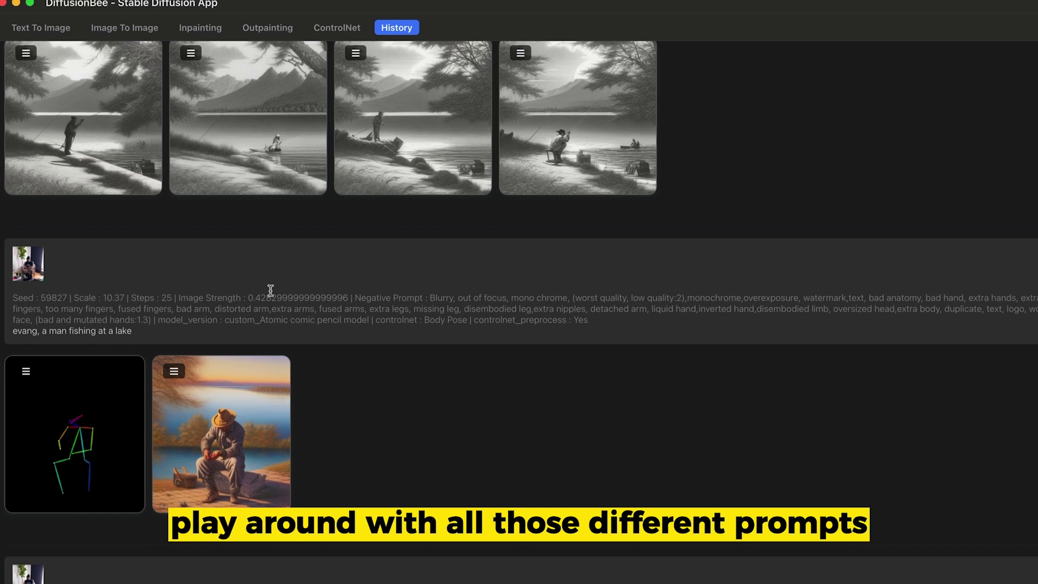
scroll(299, 395, "up", 10)
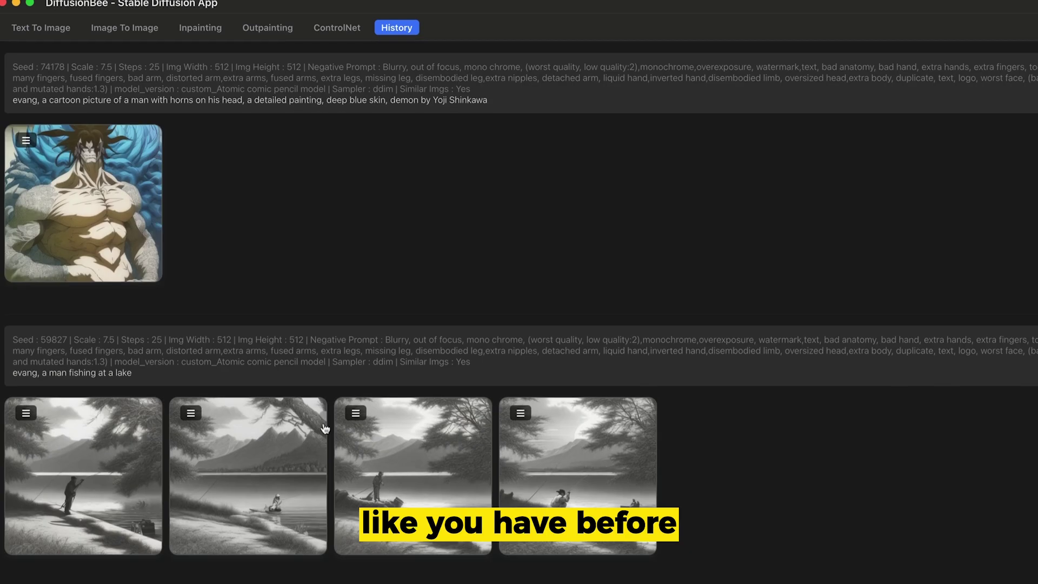
scroll(373, 475, "down", 5)
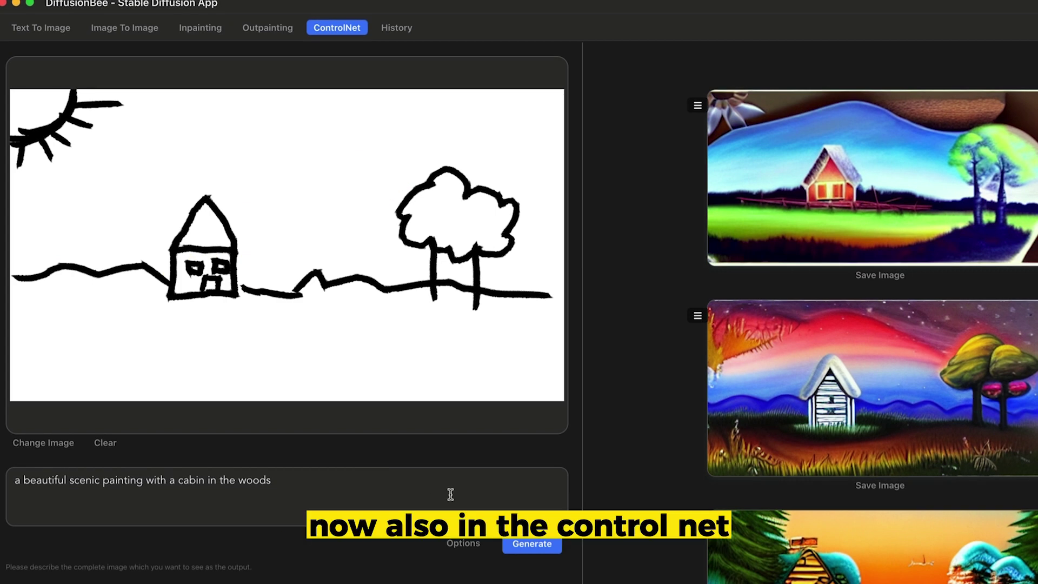
left_click(461, 541)
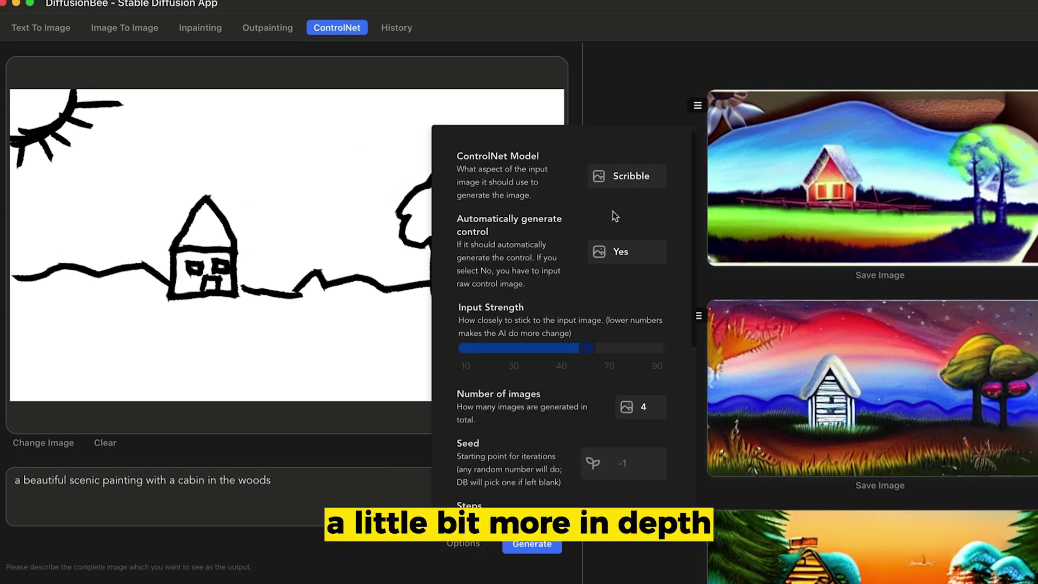
left_click(627, 183)
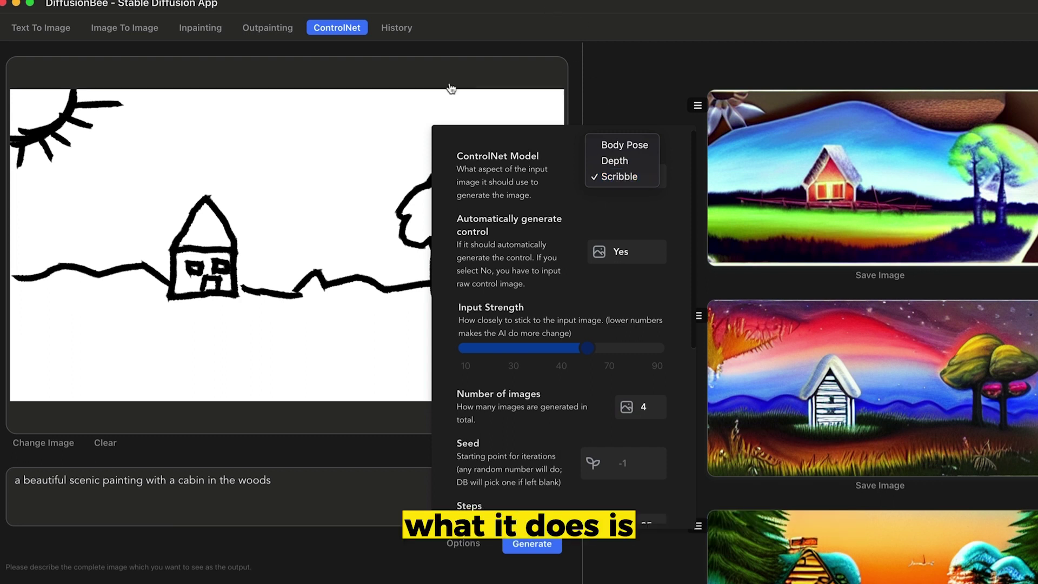
left_click(433, 7)
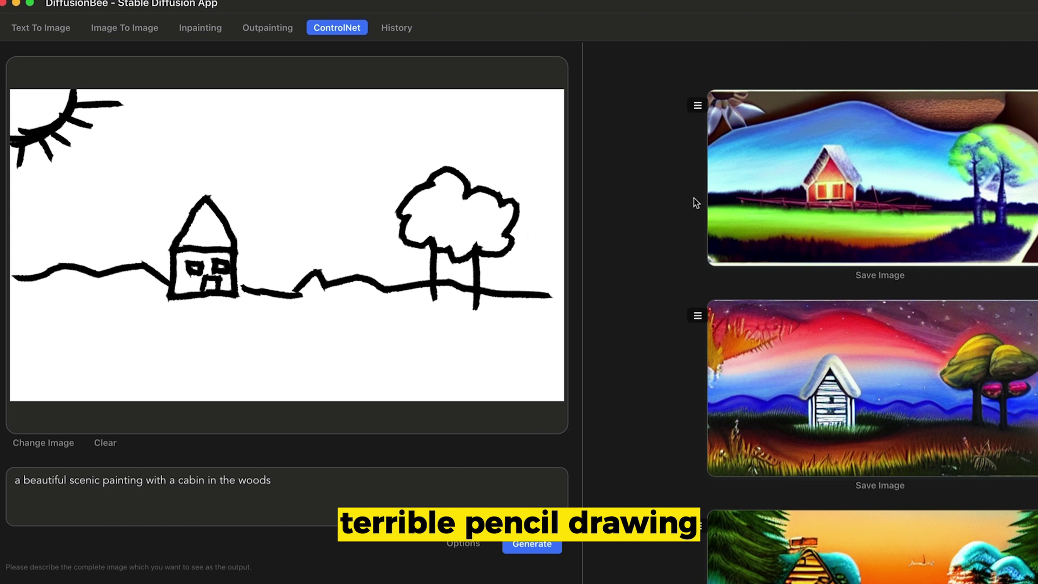
In the ControlNet options, keep Scribble as the ControlNet model
scroll(846, 164, "down", 2)
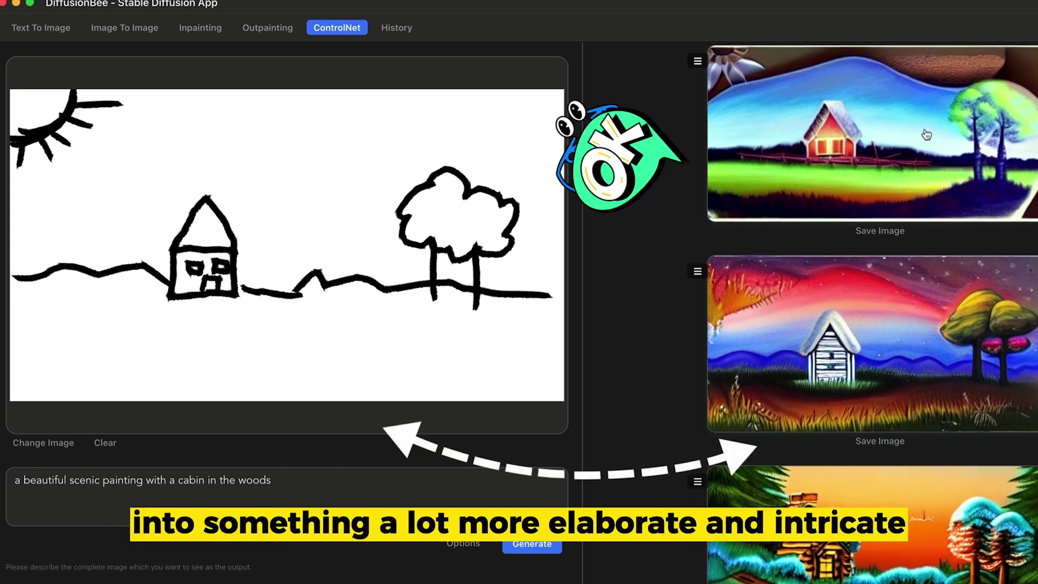
scroll(850, 346, "down", 3)
scroll(850, 346, "down", 3)
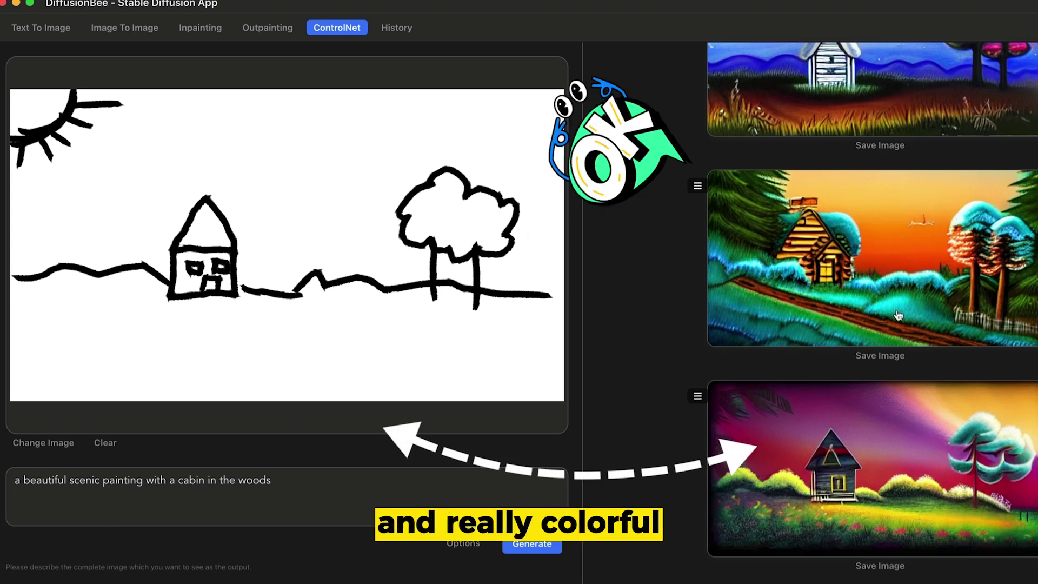
scroll(621, 378, "up", 5)
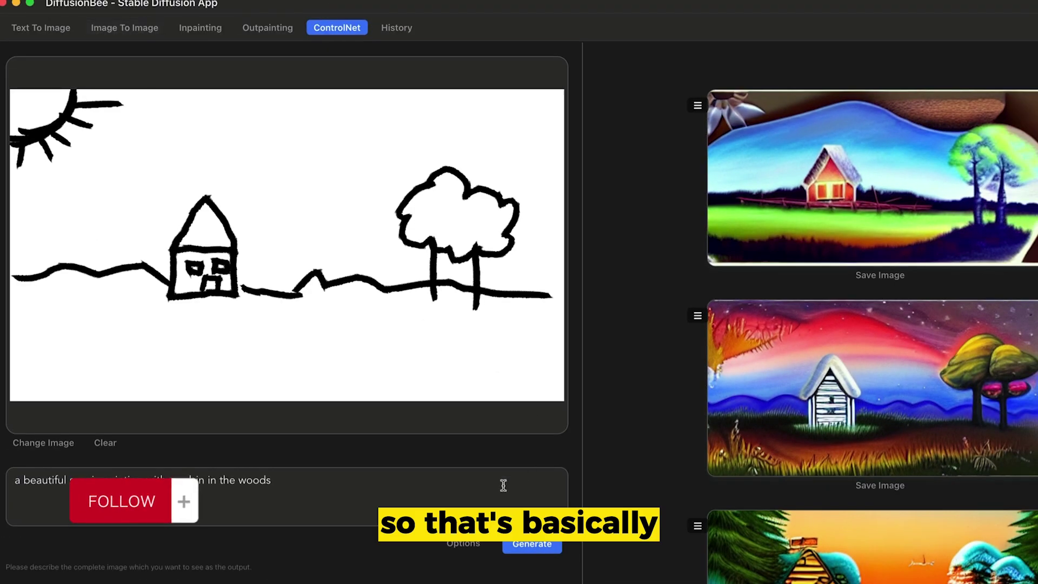
left_click(465, 543)
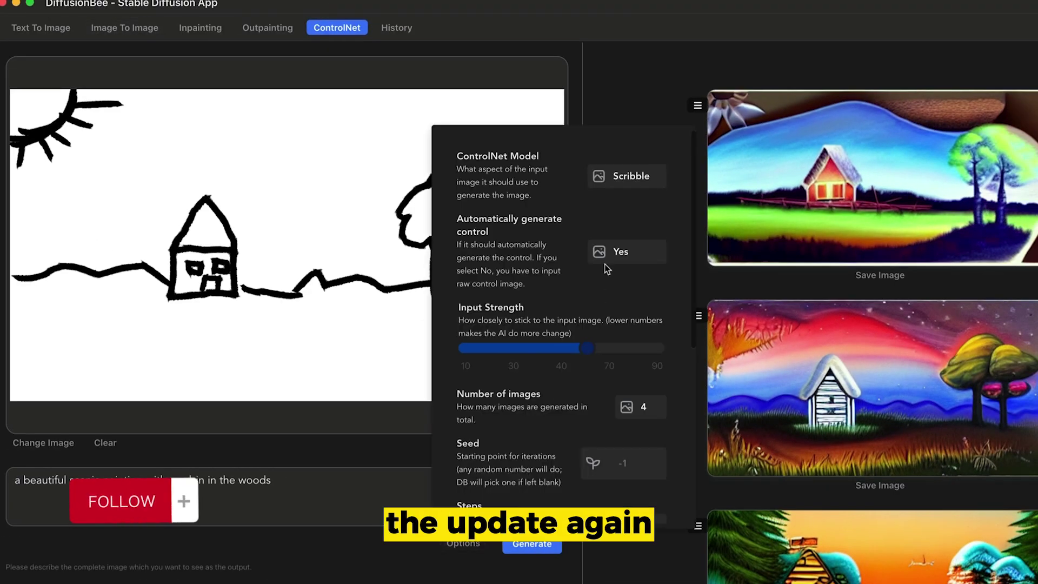
left_click(630, 183)
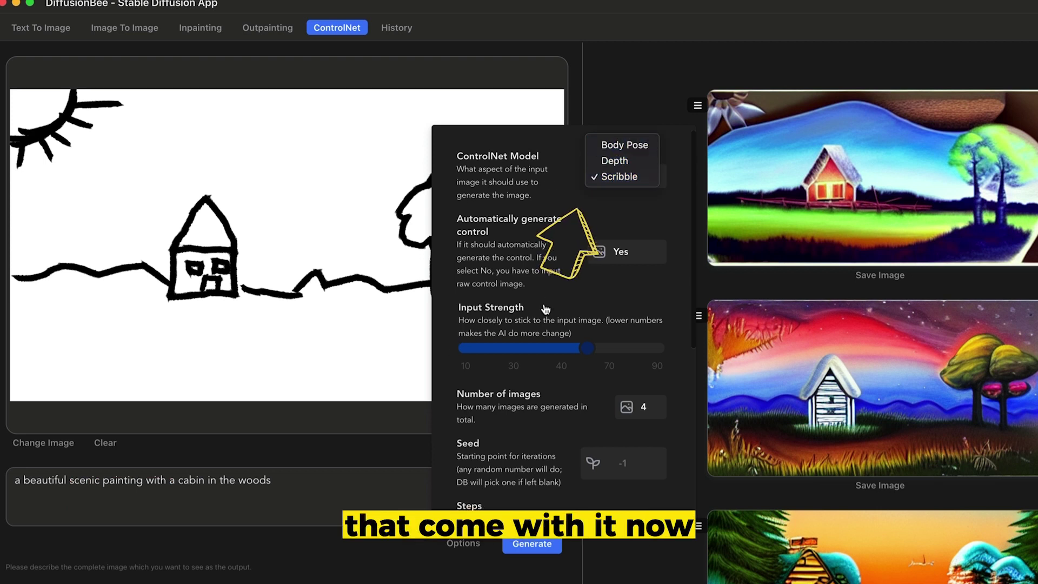
left_click(669, 407)
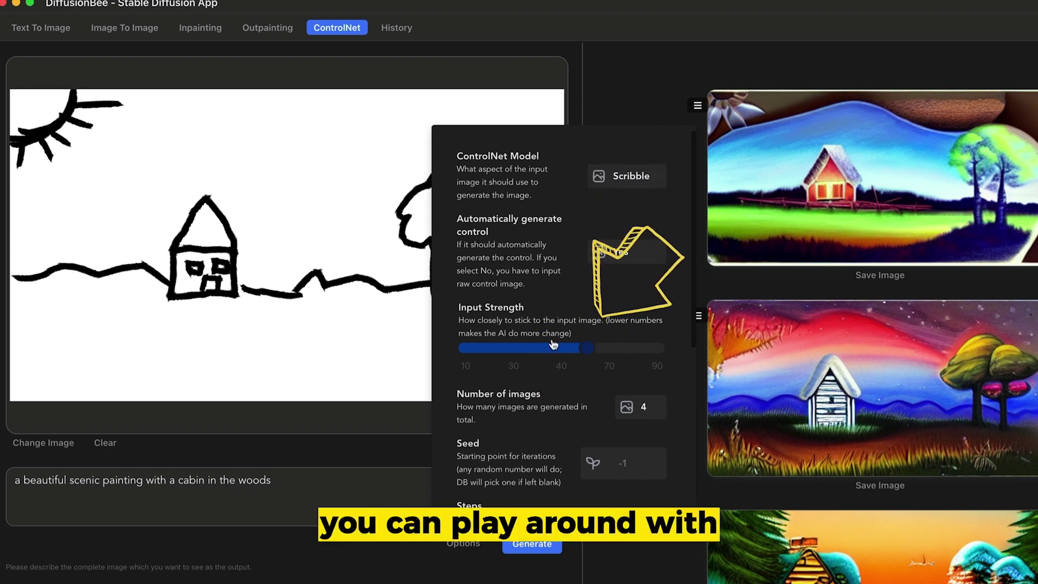
Lower the Input Strength slightly and enable the Negative Prompt
left_click_drag(591, 353, 545, 358)
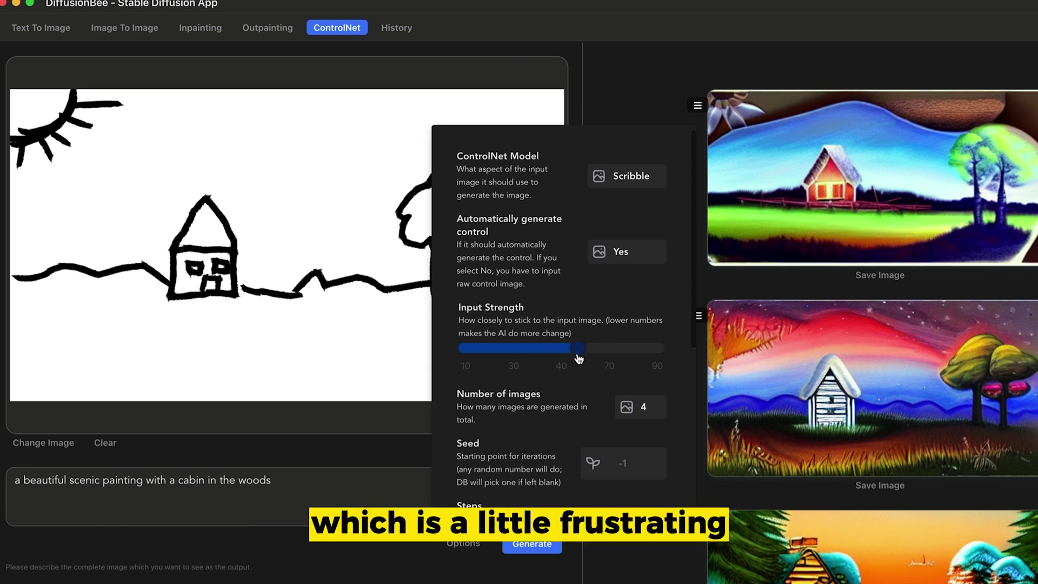
scroll(547, 355, "down", 1)
scroll(547, 354, "down", 5)
left_click(642, 484)
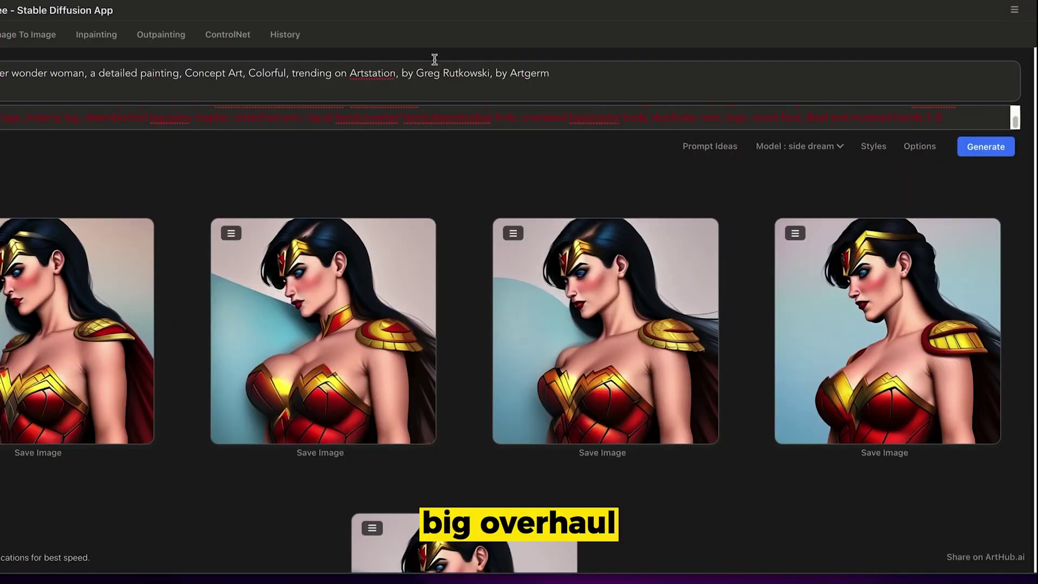
Set Similar images to Yes for the seed 89923 Wonder Woman portraits
left_click(919, 147)
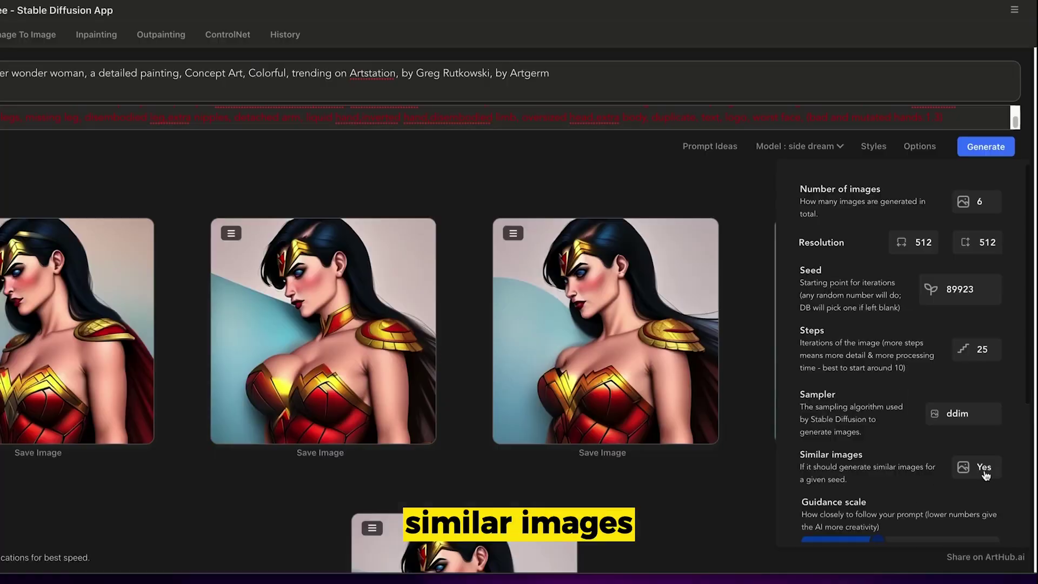
left_click(986, 475)
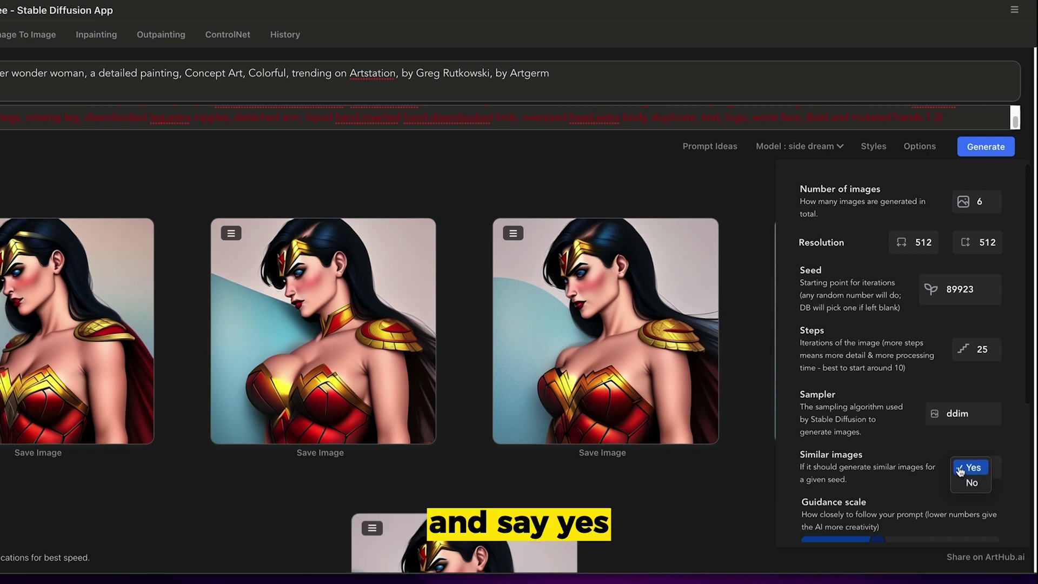
left_click(60, 183)
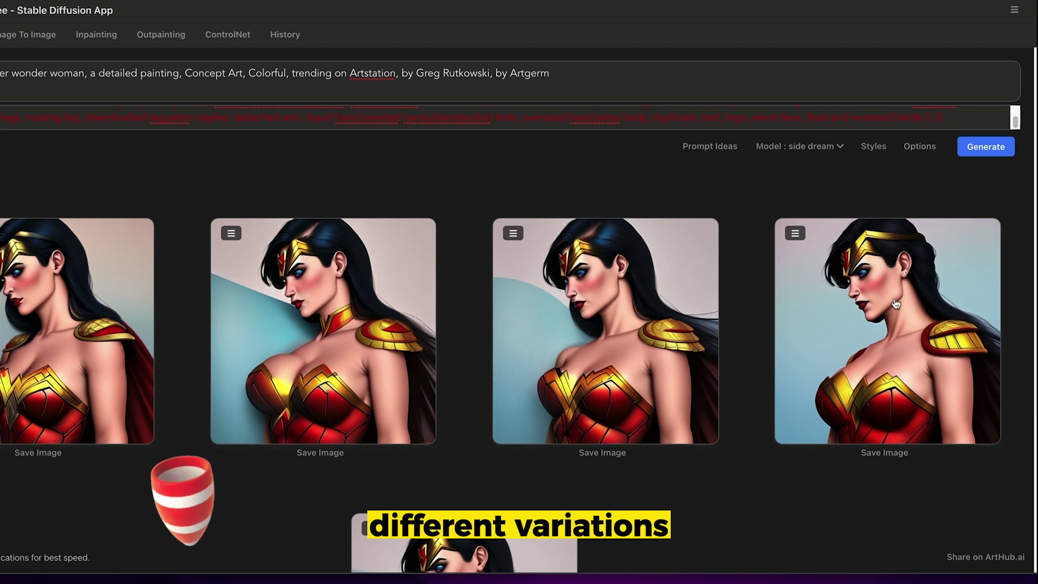
scroll(168, 312, "down", 2)
scroll(187, 301, "down", 1)
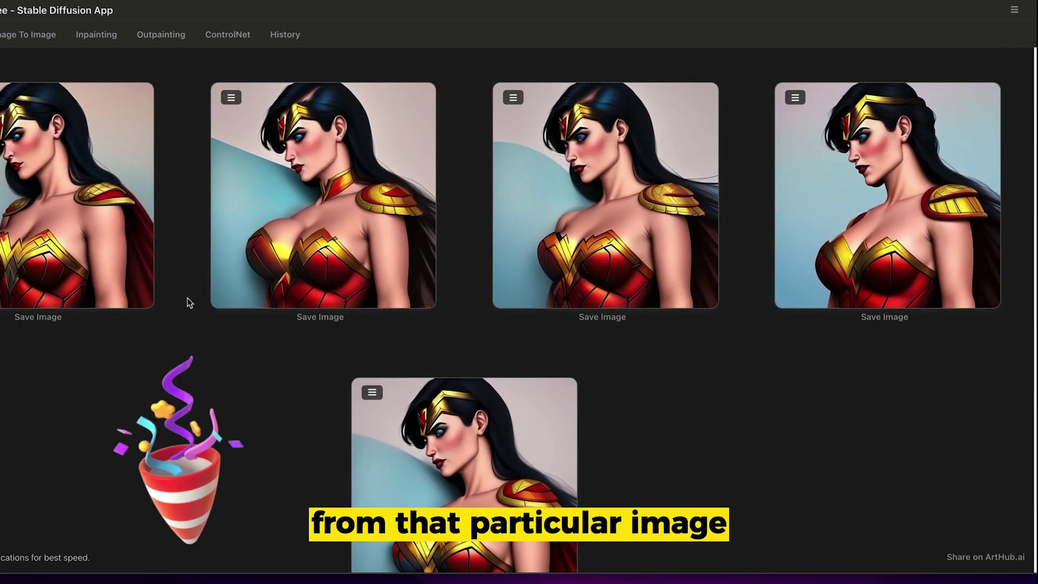
scroll(114, 285, "up", 2)
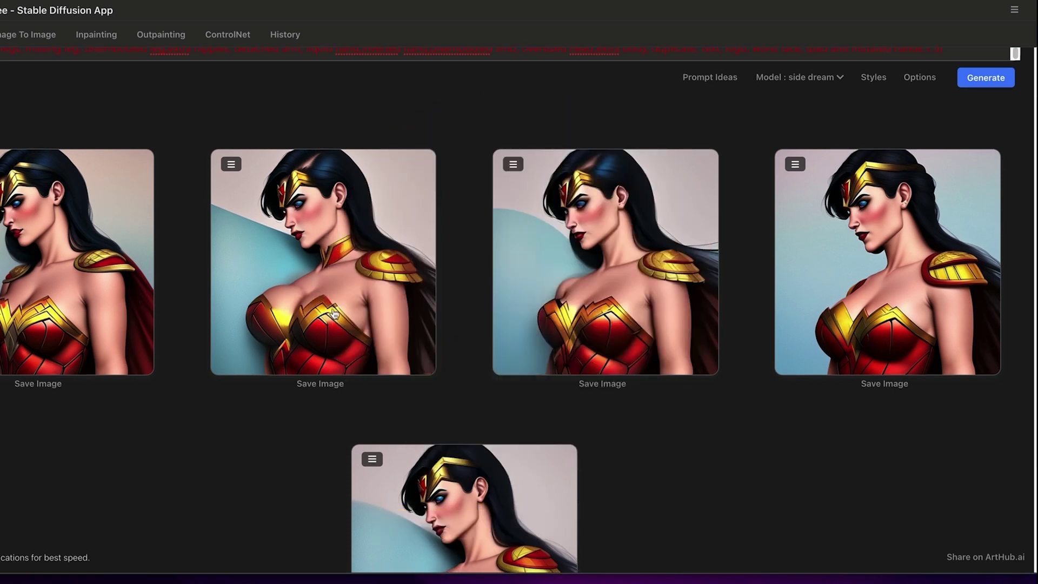
scroll(379, 324, "down", 3)
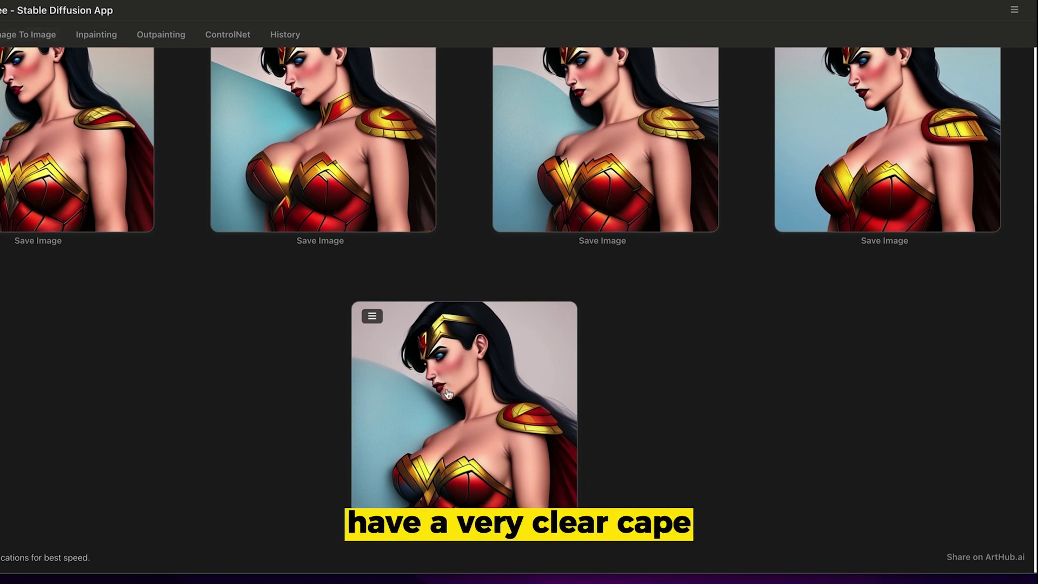
scroll(536, 255, "up", 4)
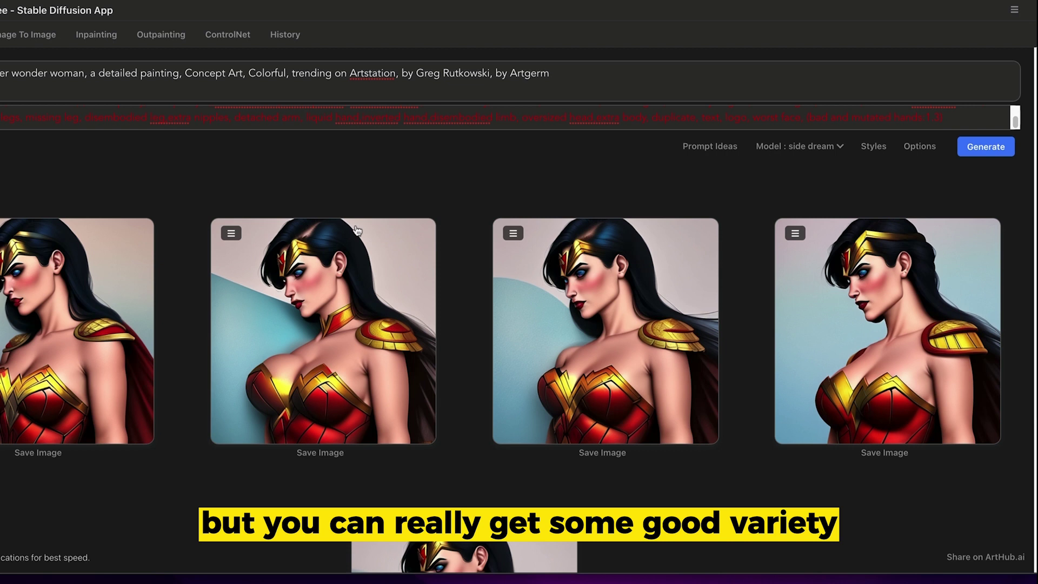
left_click(913, 146)
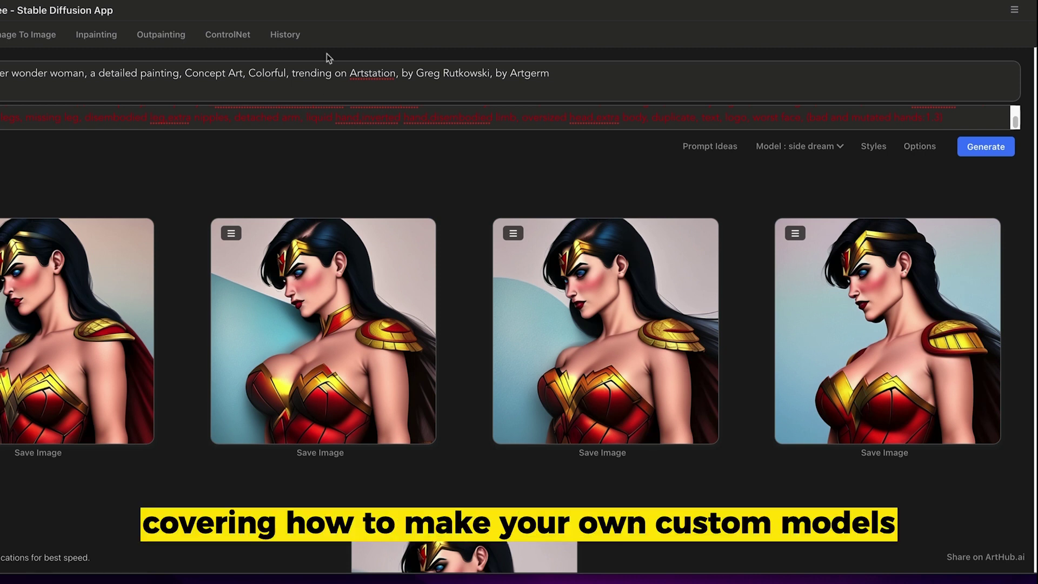
Browse History down to the ControlNet Depth gas-mask portrait batches
left_click(296, 36)
scroll(413, 285, "down", 15)
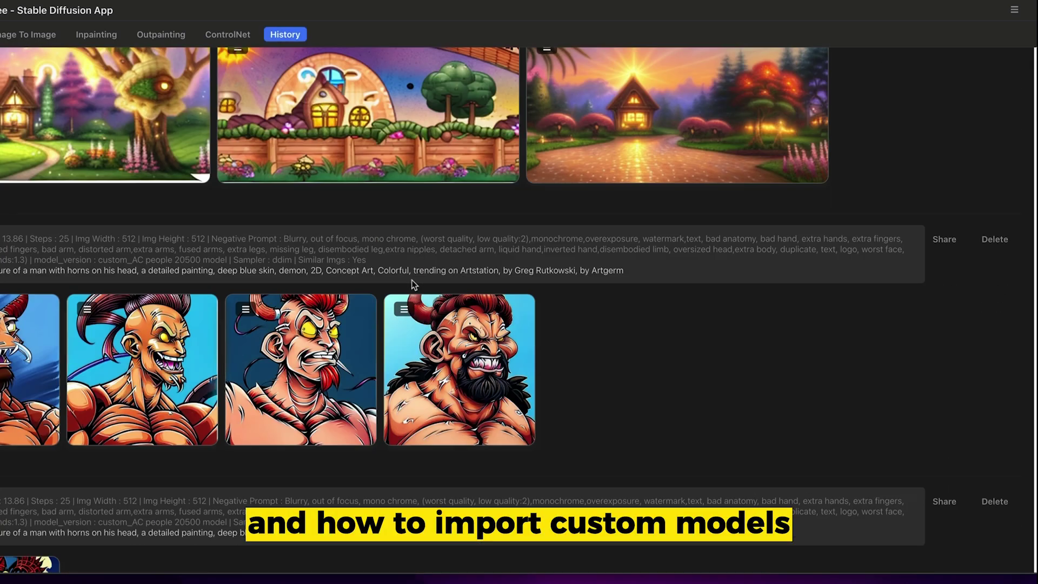
scroll(413, 284, "down", 20)
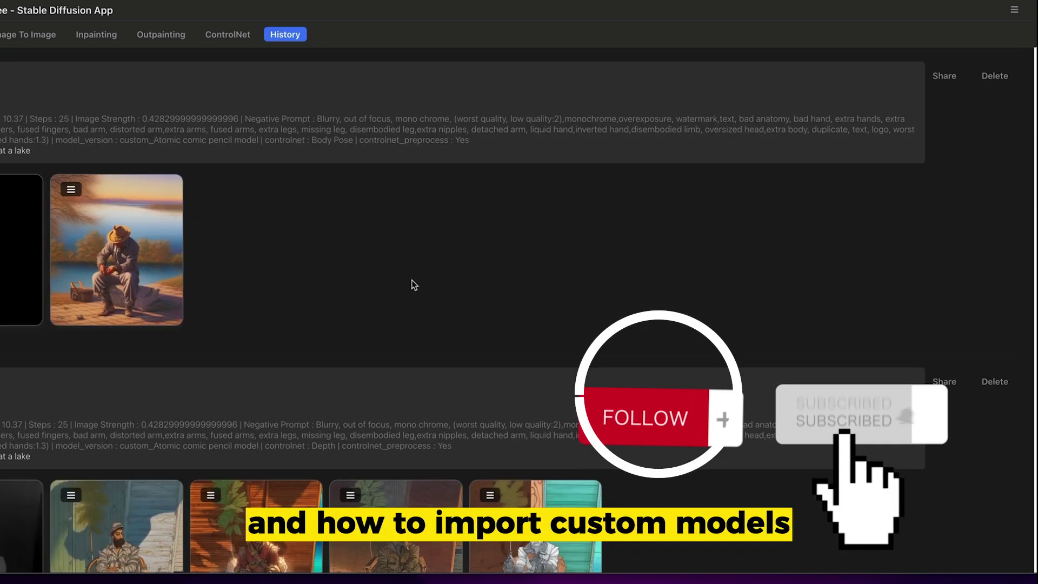
scroll(413, 285, "down", 20)
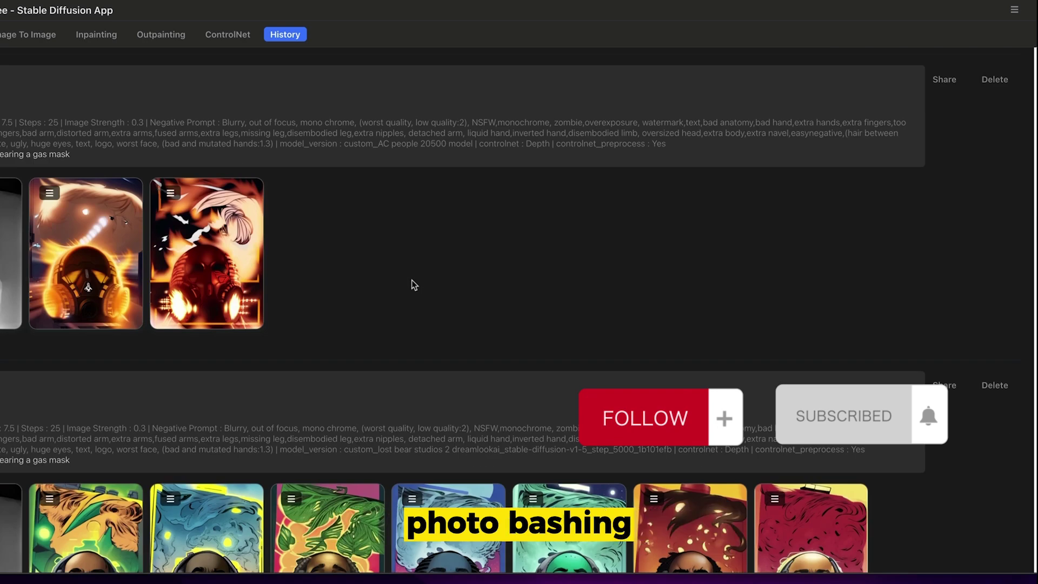
scroll(413, 285, "down", 15)
scroll(414, 285, "down", 15)
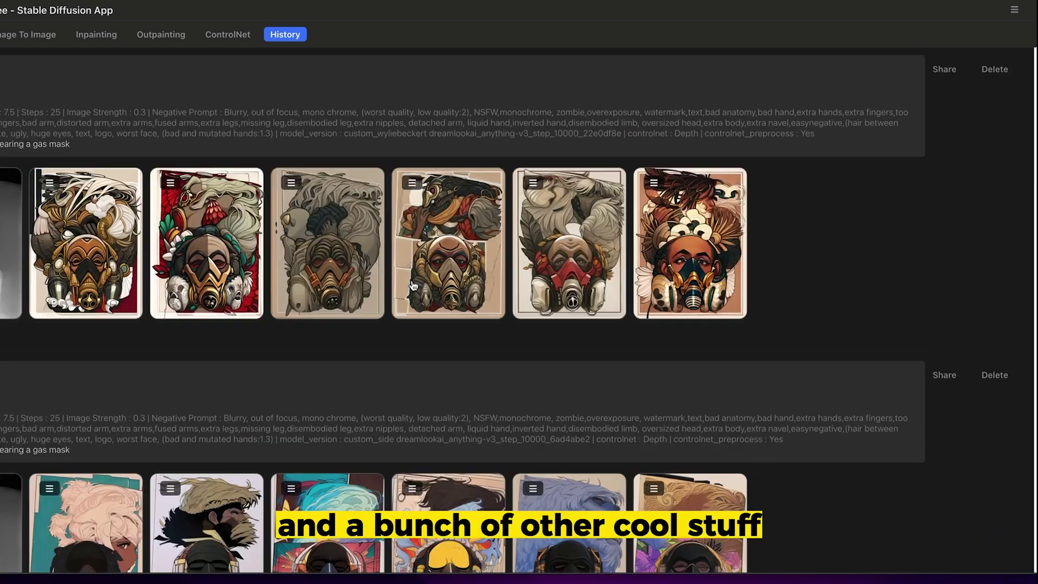
scroll(414, 285, "down", 6)
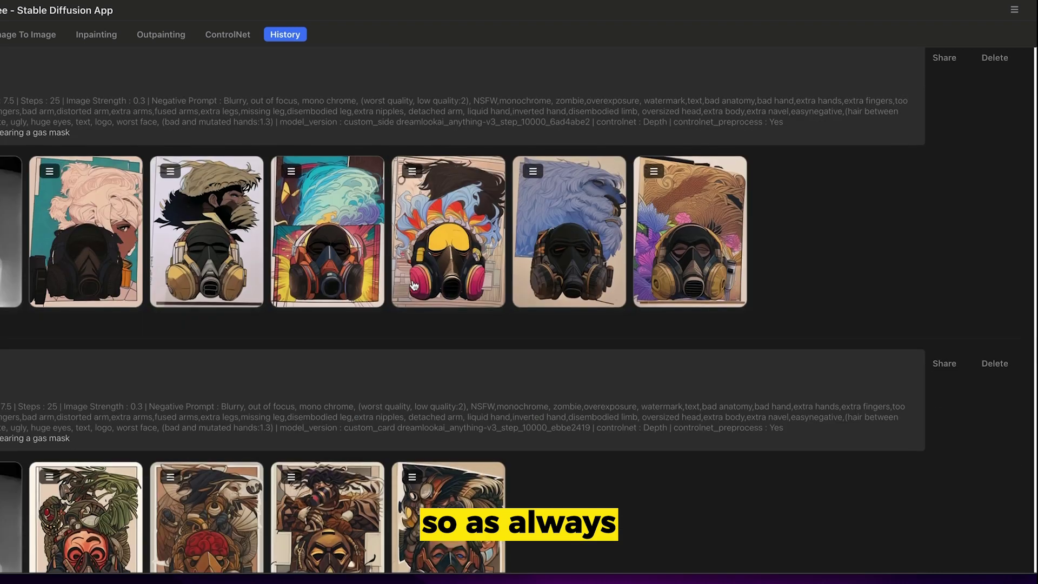
scroll(414, 284, "down", 5)
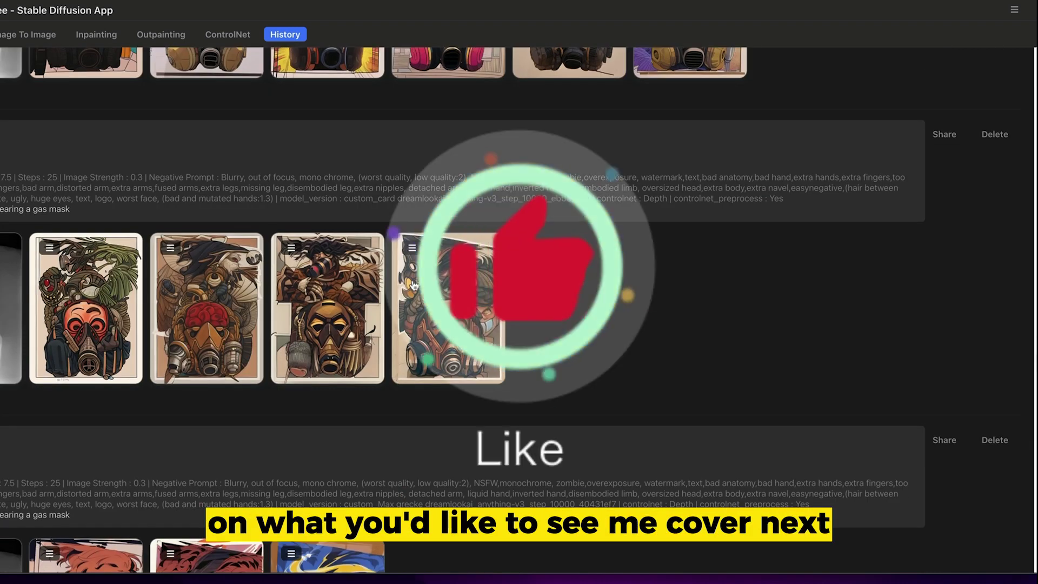
scroll(413, 285, "down", 7)
scroll(413, 281, "down", 10)
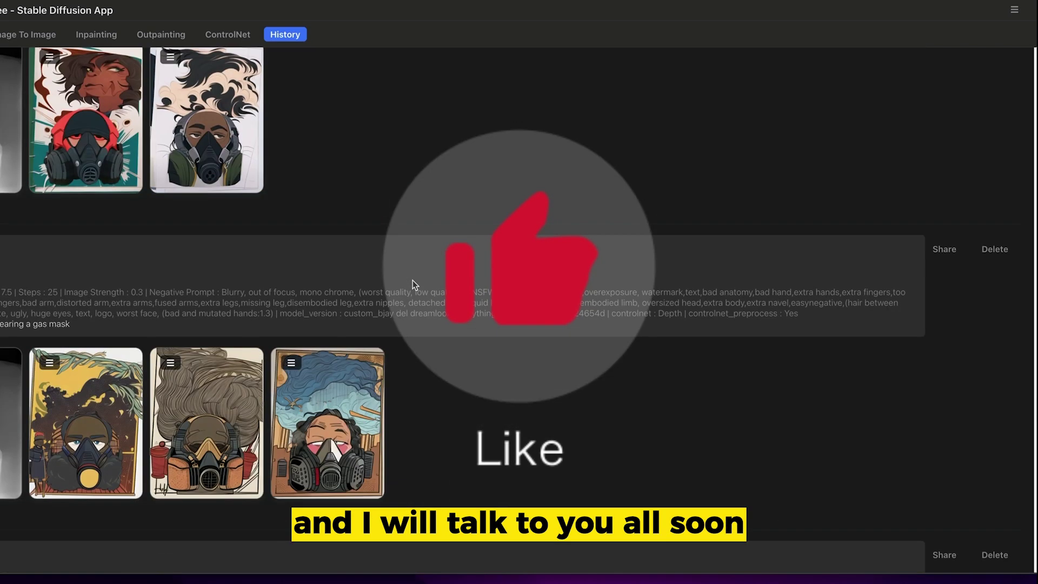